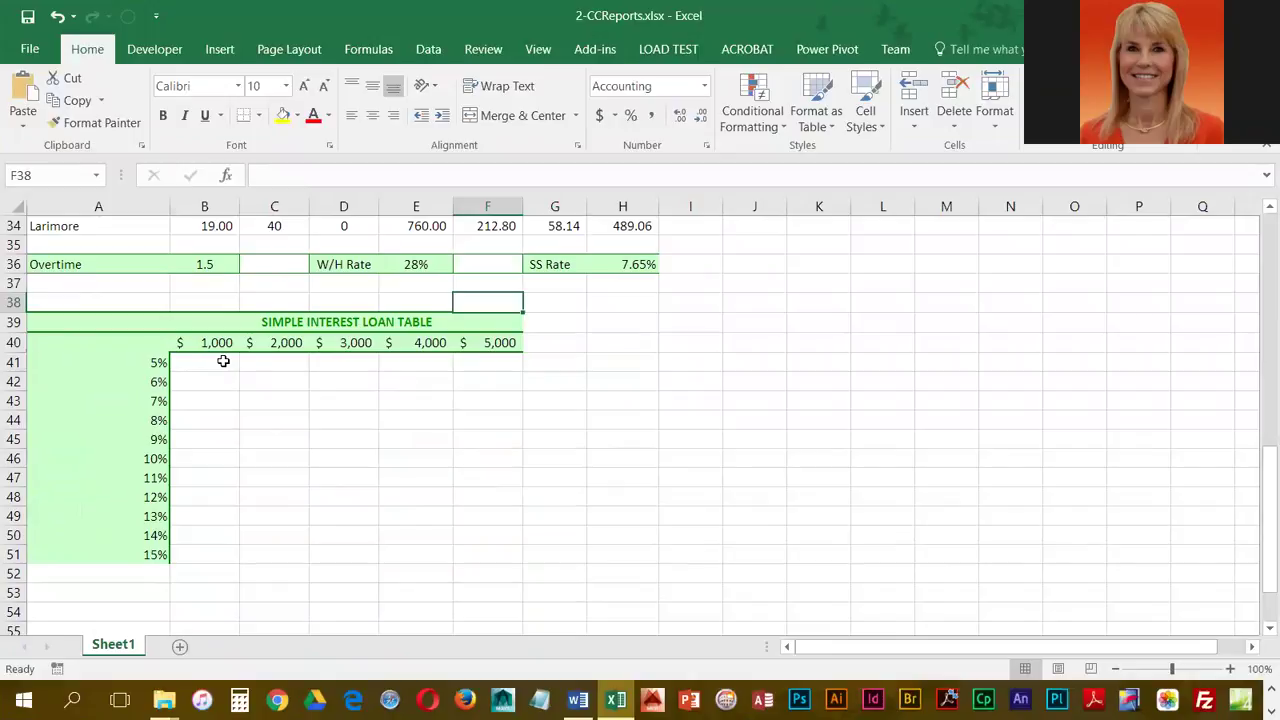
- Start a formula in B41 of the Simple Interest Loan Table multiplying the rate in A41 by the loan amount in B40
left_click(222, 363)
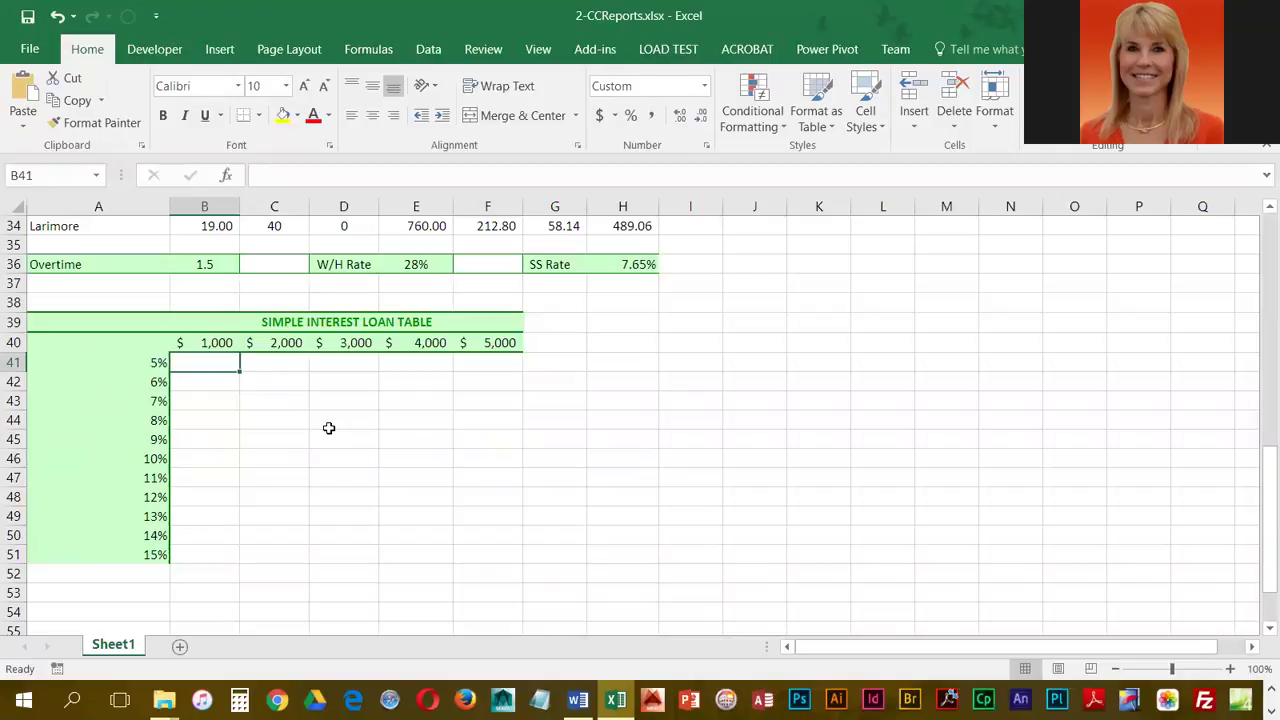
type("=")
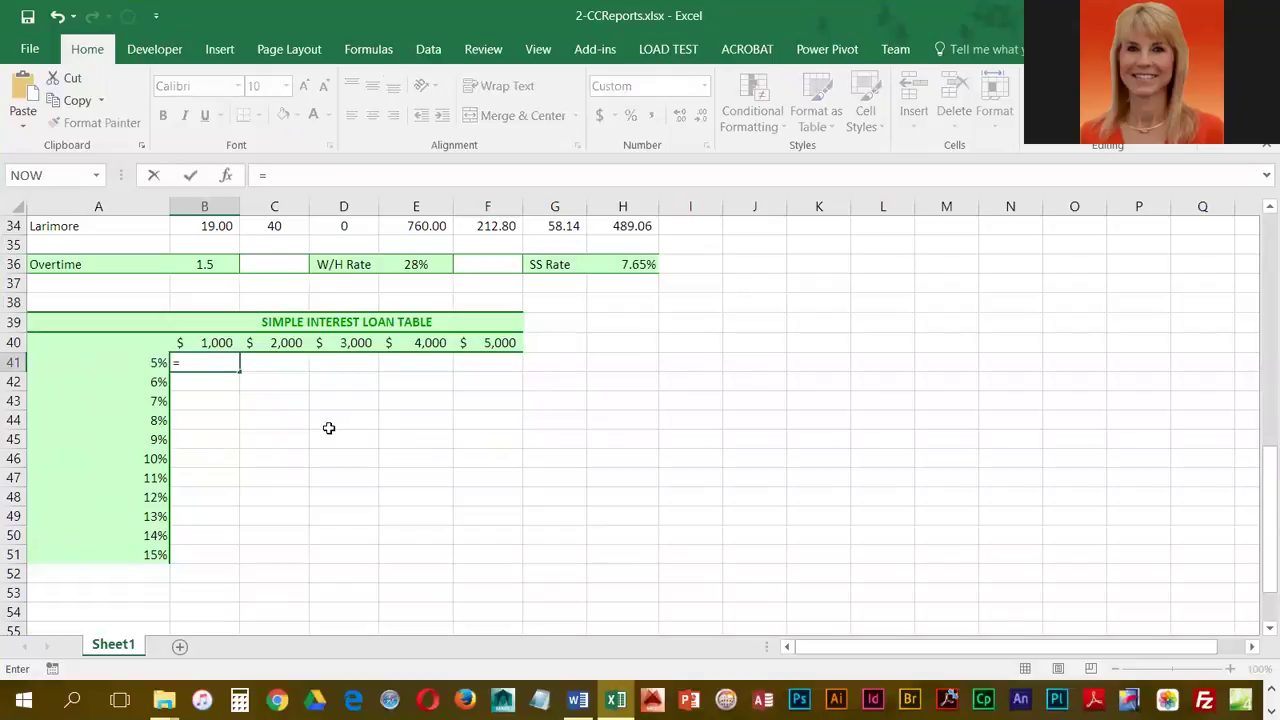
left_click(150, 364)
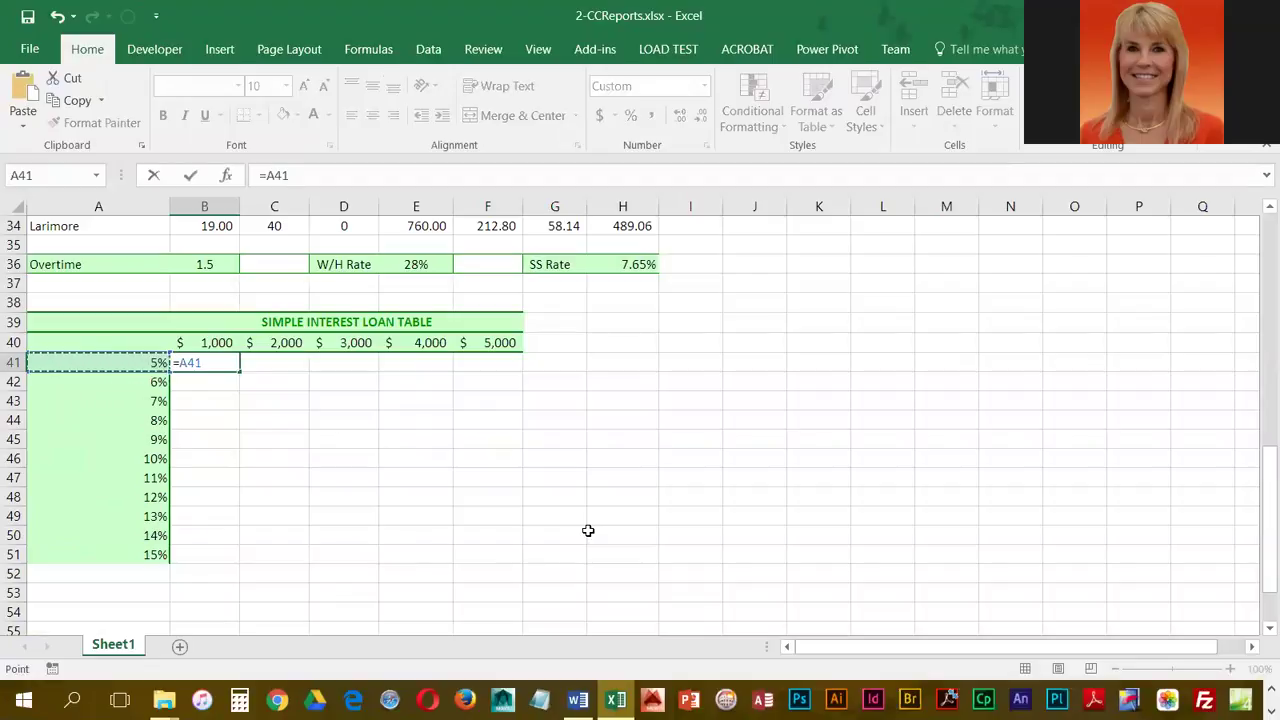
type("*")
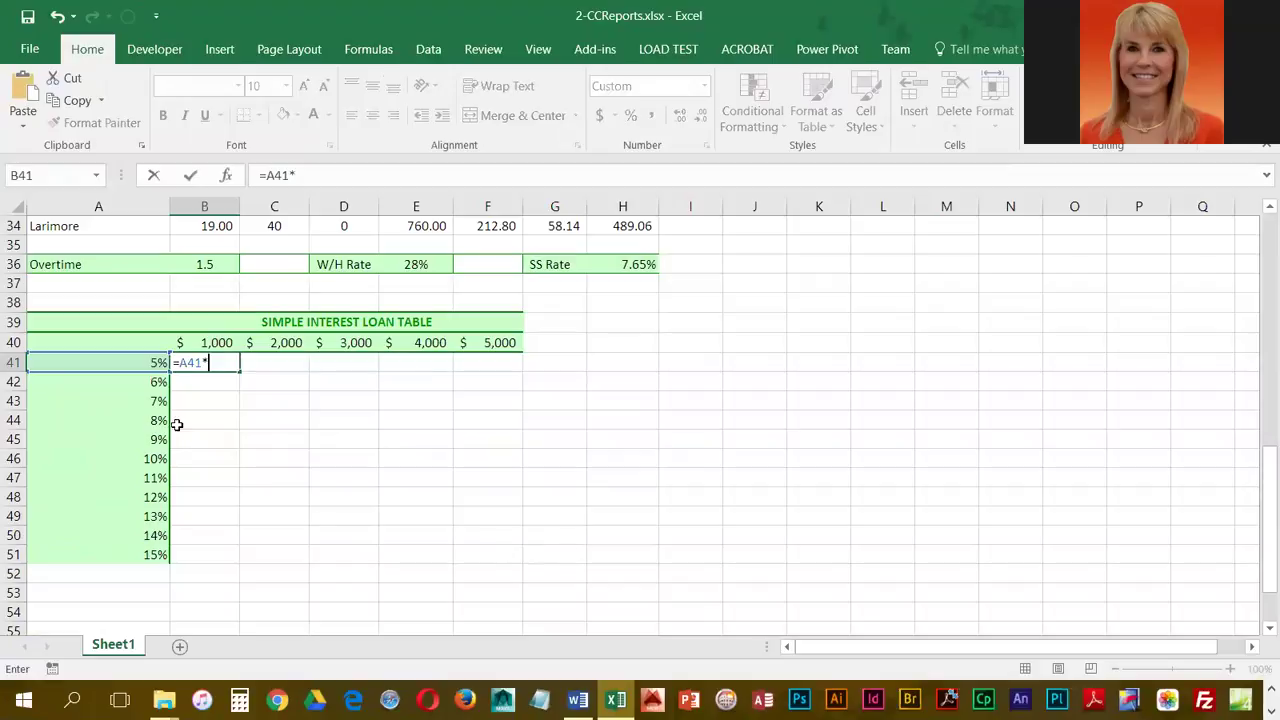
left_click(214, 341)
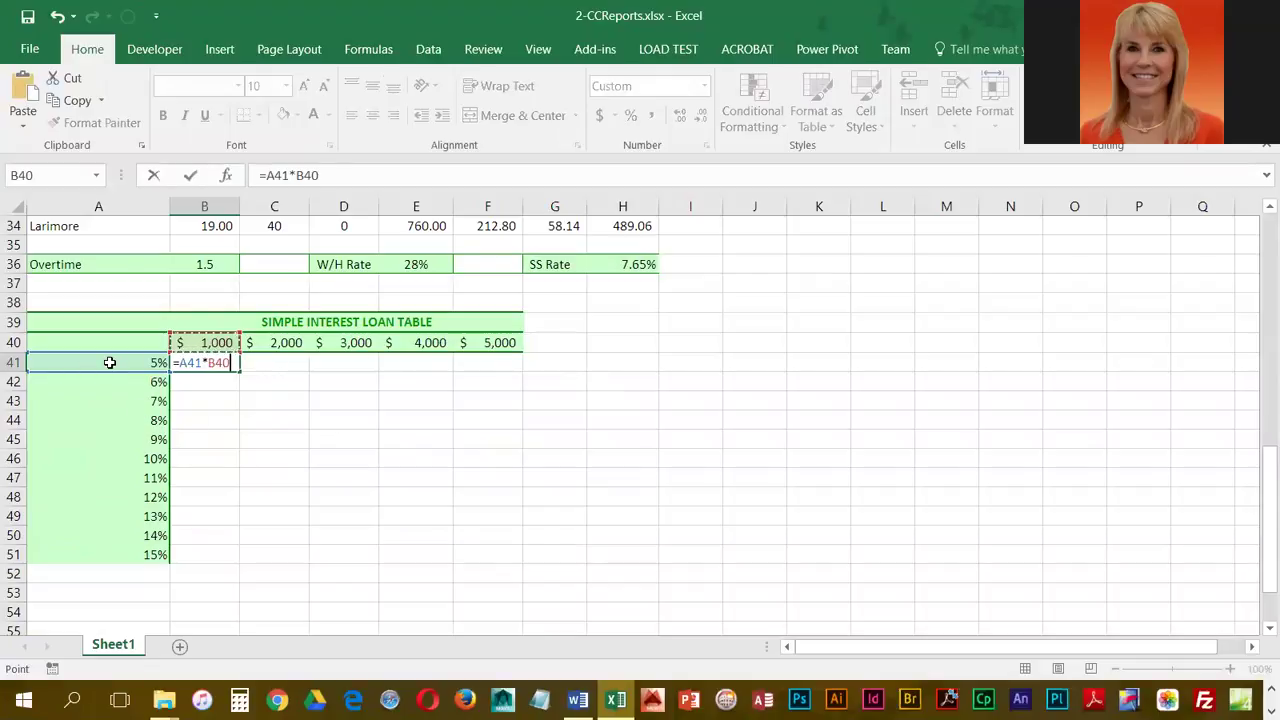
- Make the references in the B41 formula mixed so that it reads =$A41*B$40, and enter it
left_click(178, 363)
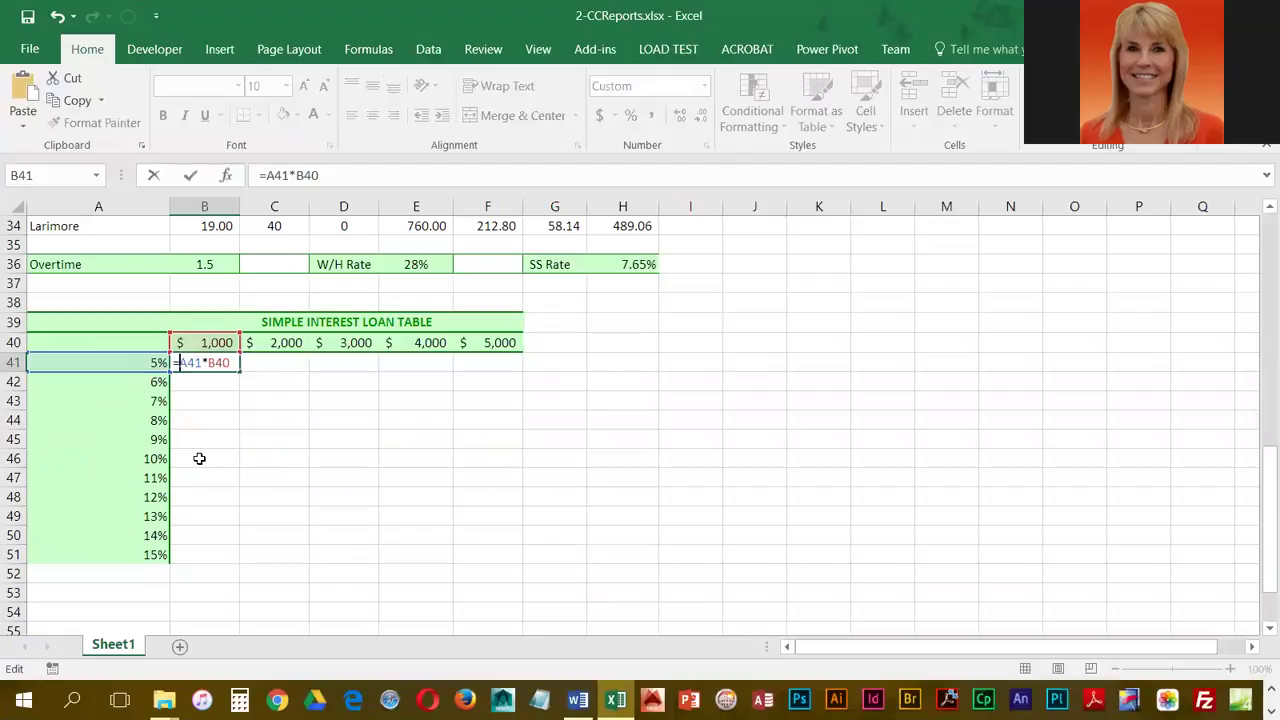
key("F4")
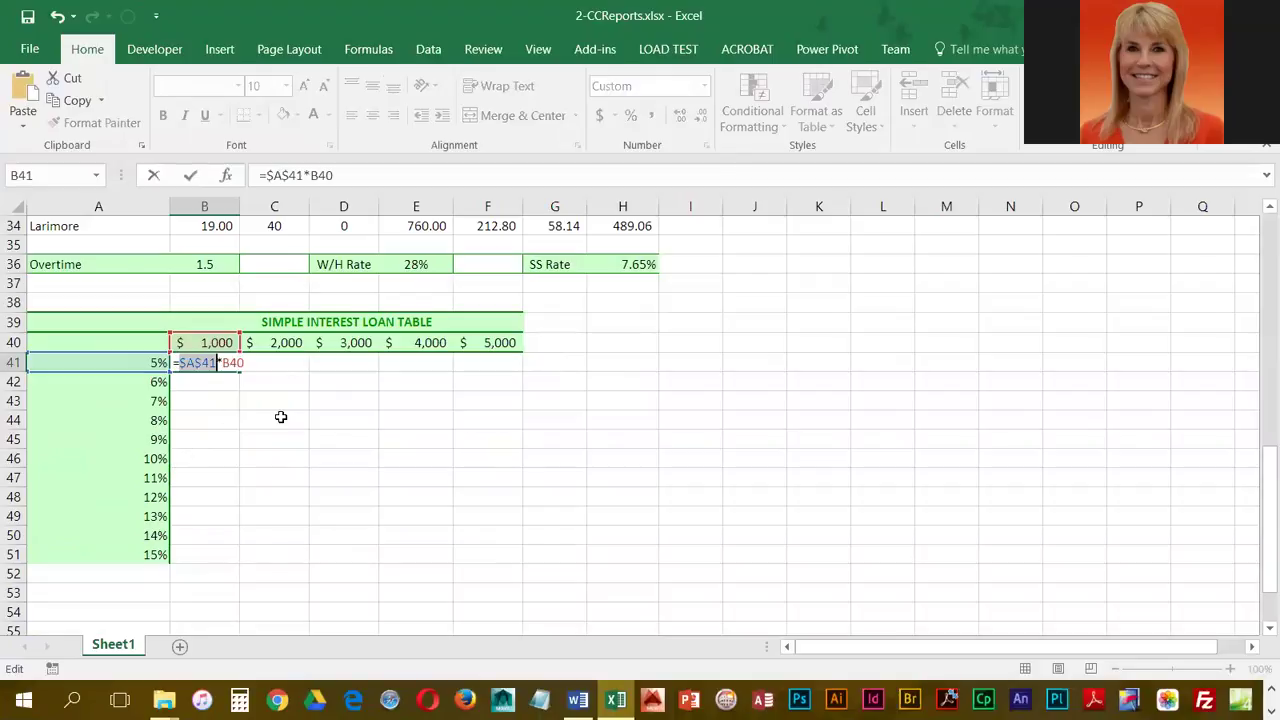
key("F4")
key("F4")
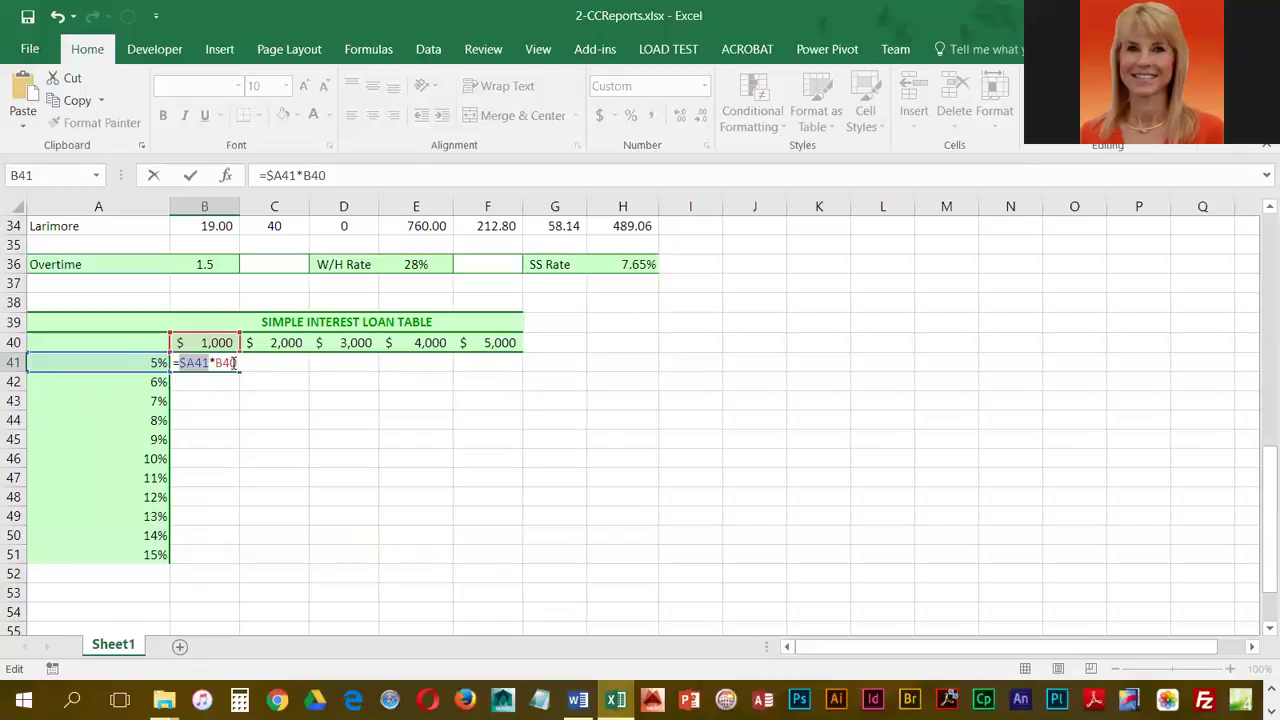
left_click(223, 363)
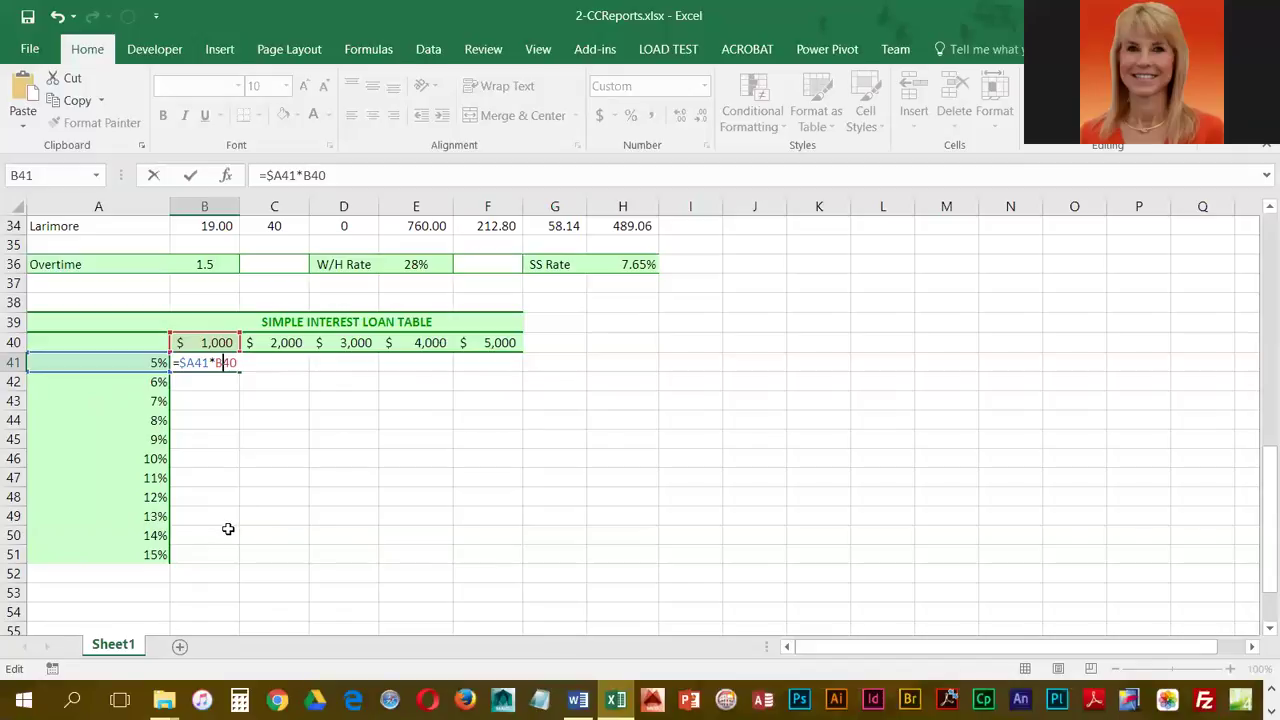
key("F4")
key("F4")
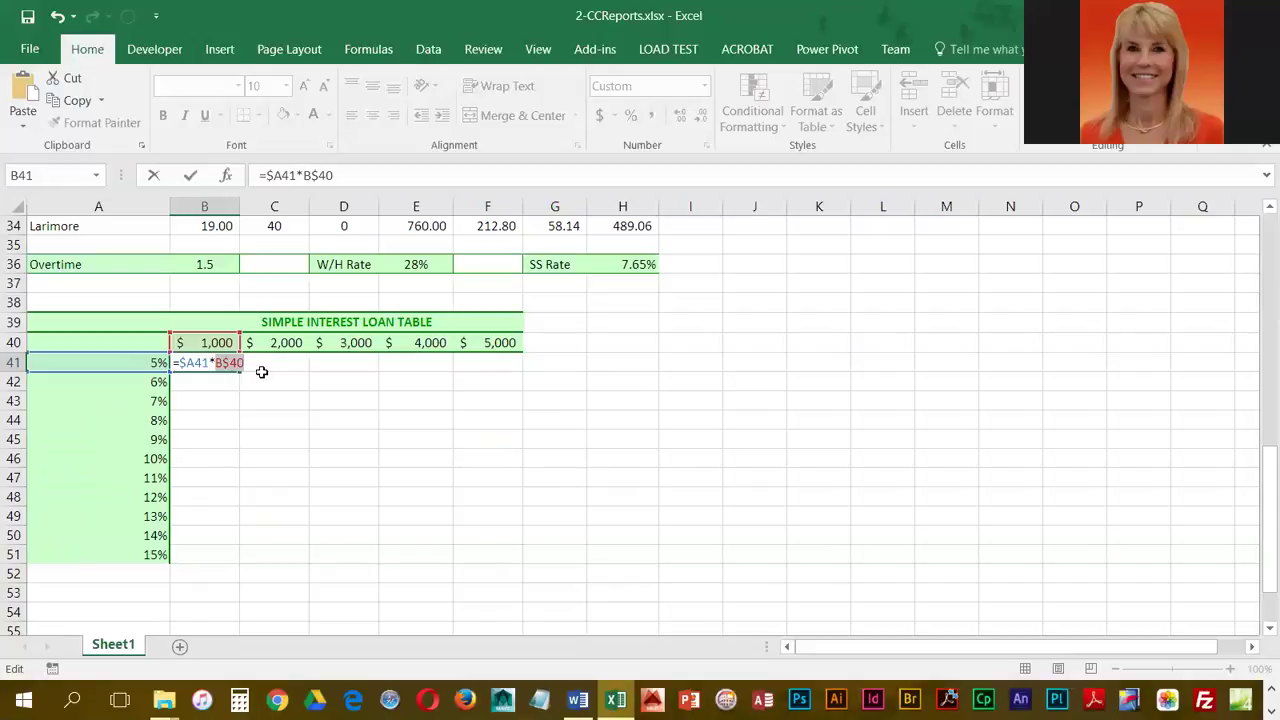
key("Return")
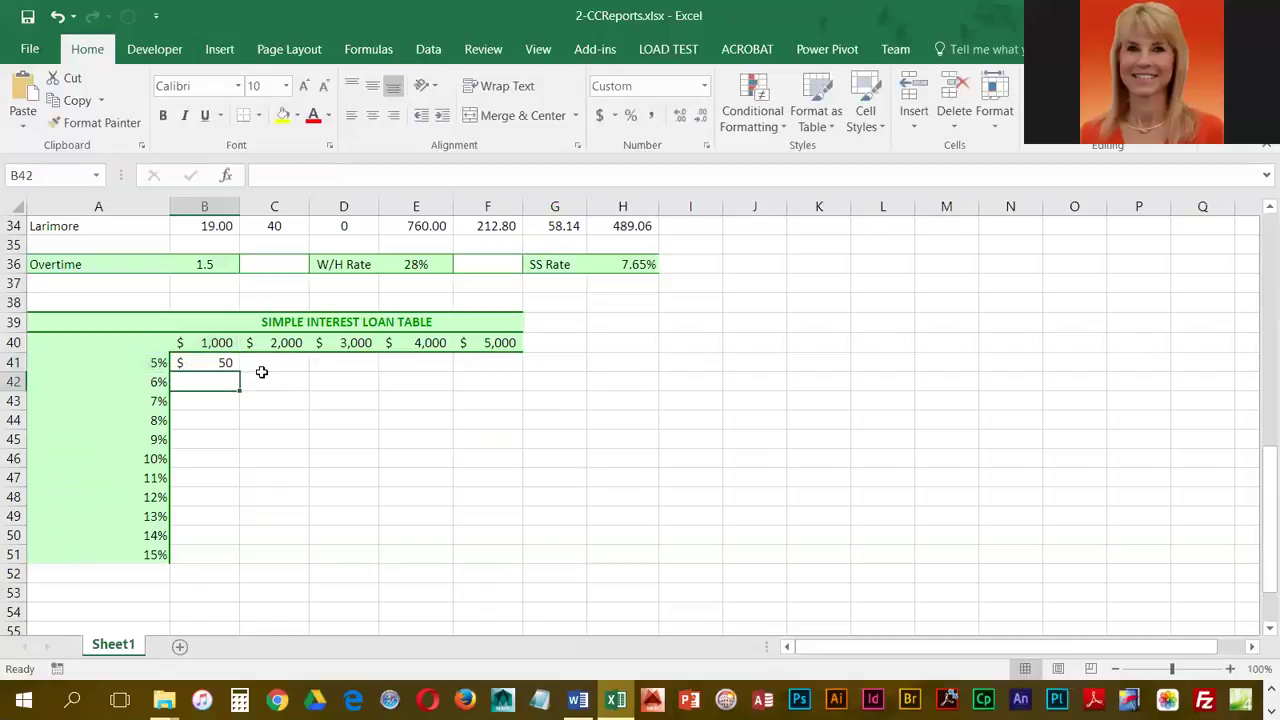
- Fill the B41 formula across to F41 and down through row 51 to complete the loan table
left_click(222, 363)
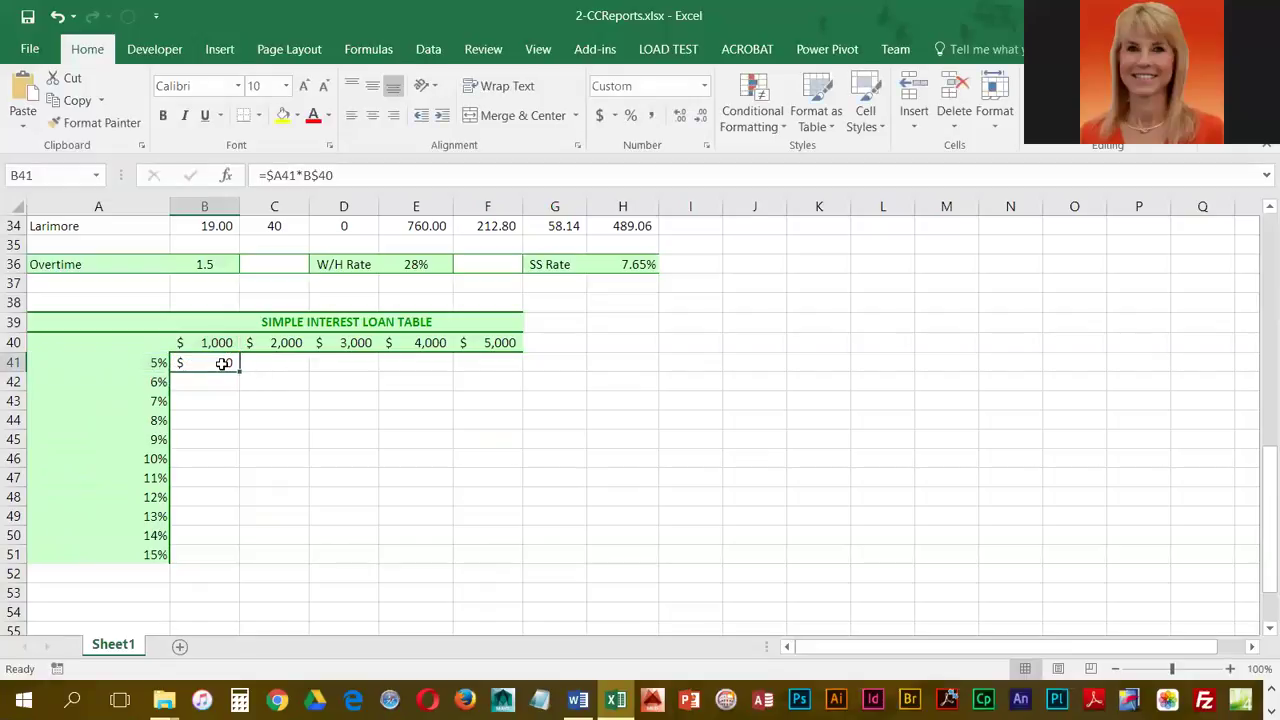
left_click_drag(240, 368, 500, 366)
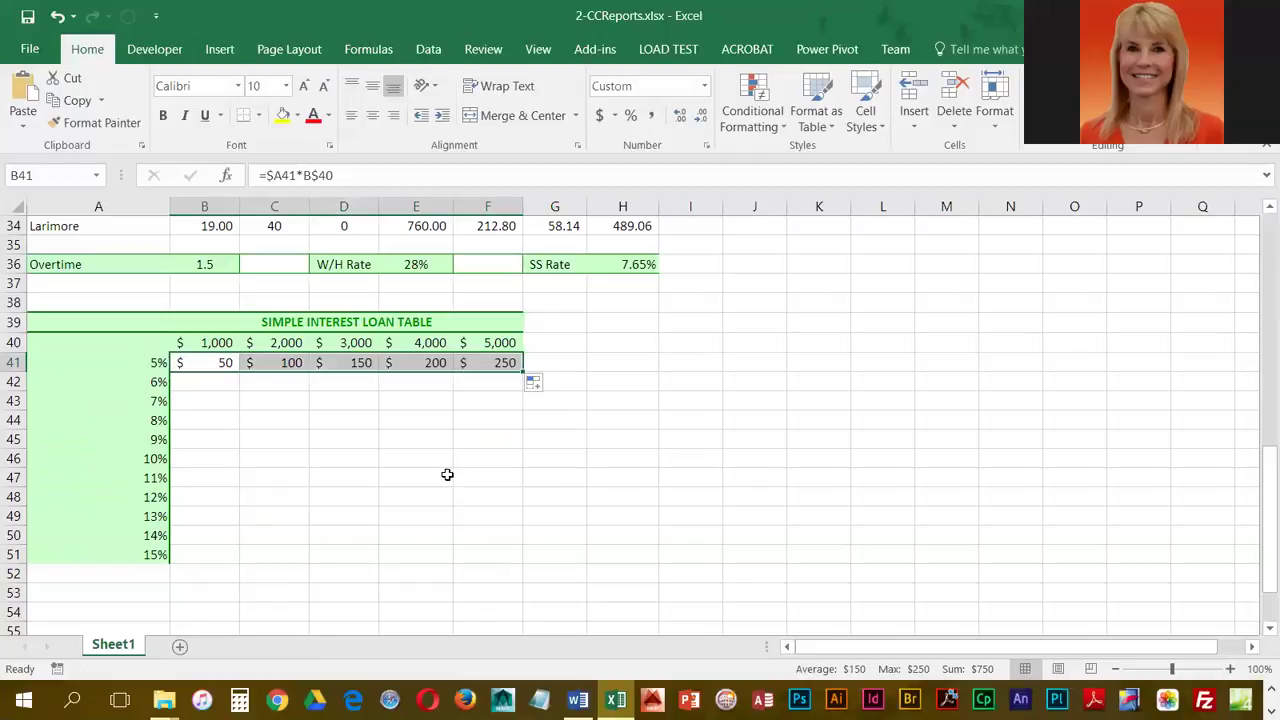
left_click(276, 360)
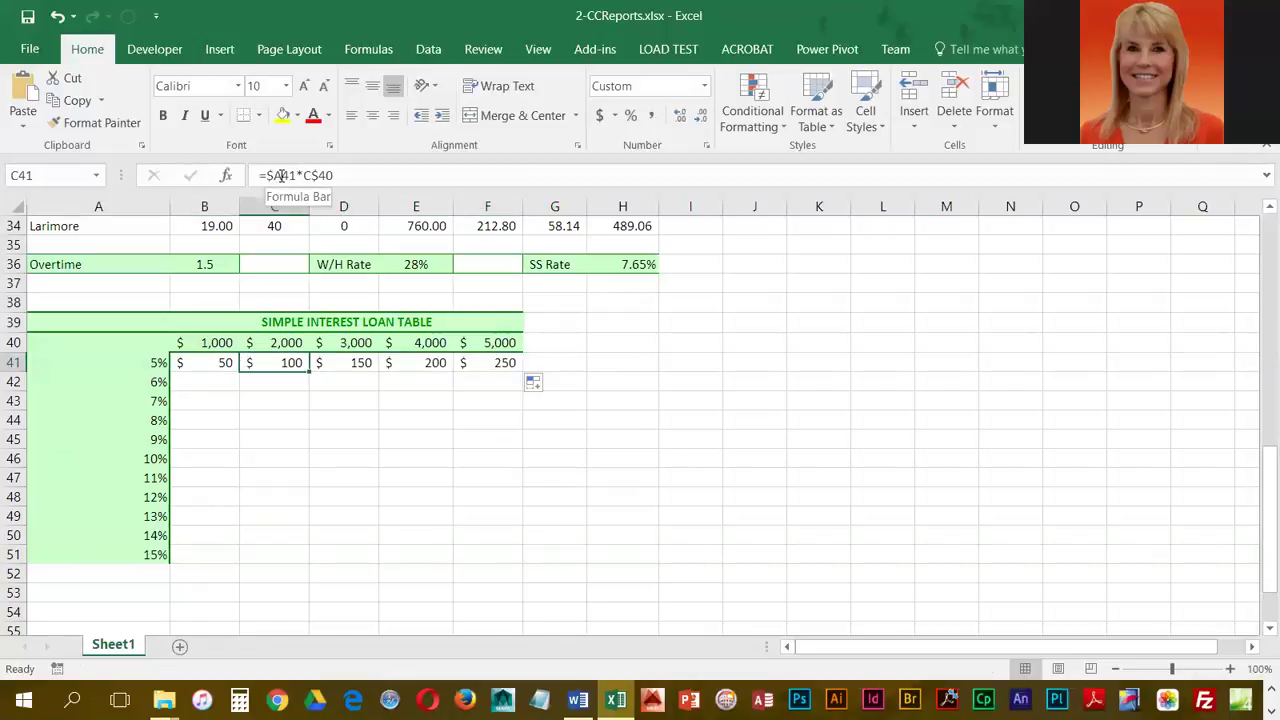
left_click(343, 363)
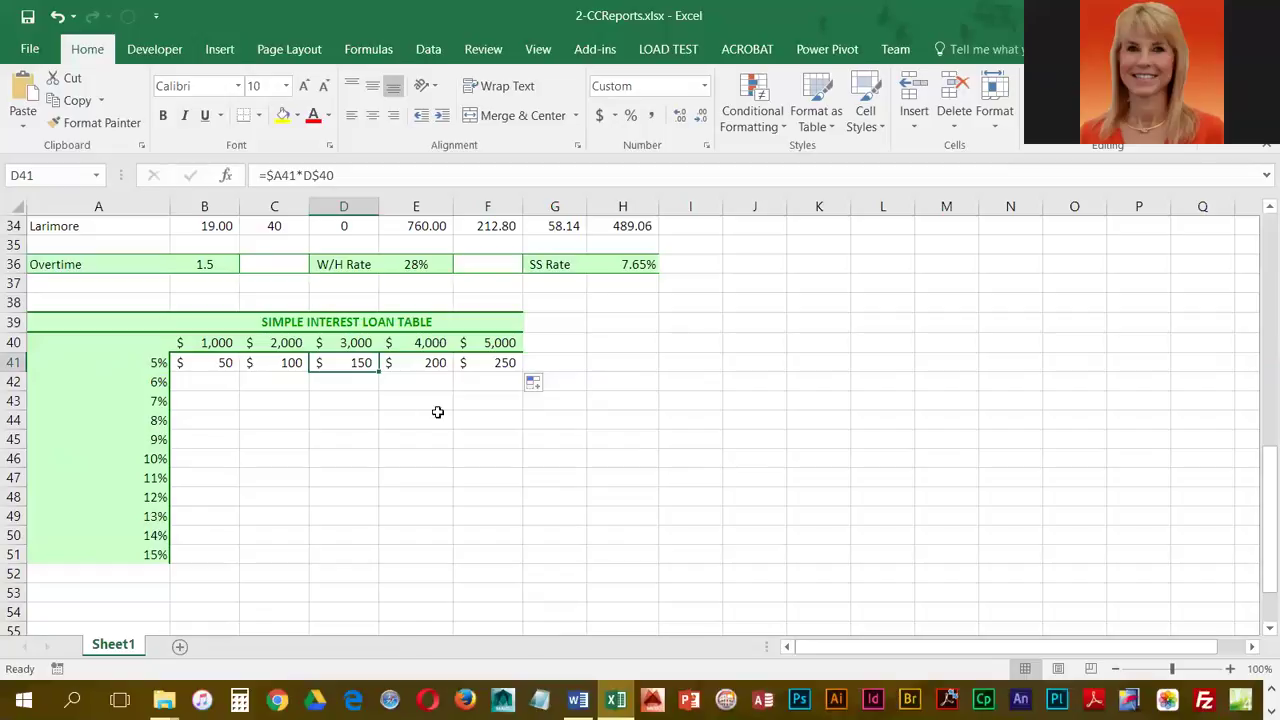
left_click_drag(237, 364, 509, 563)
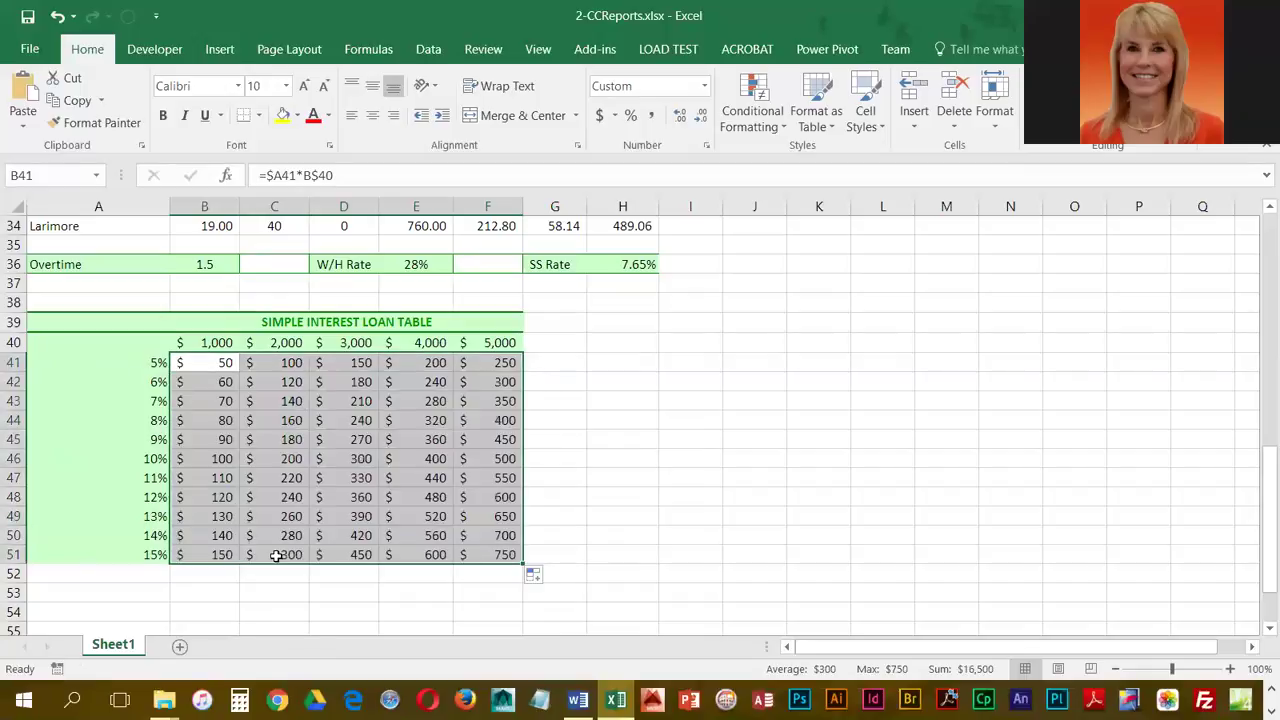
- Examine the copied formulas in column F from F41 down to F50, and the original formula in B41
left_click(500, 362)
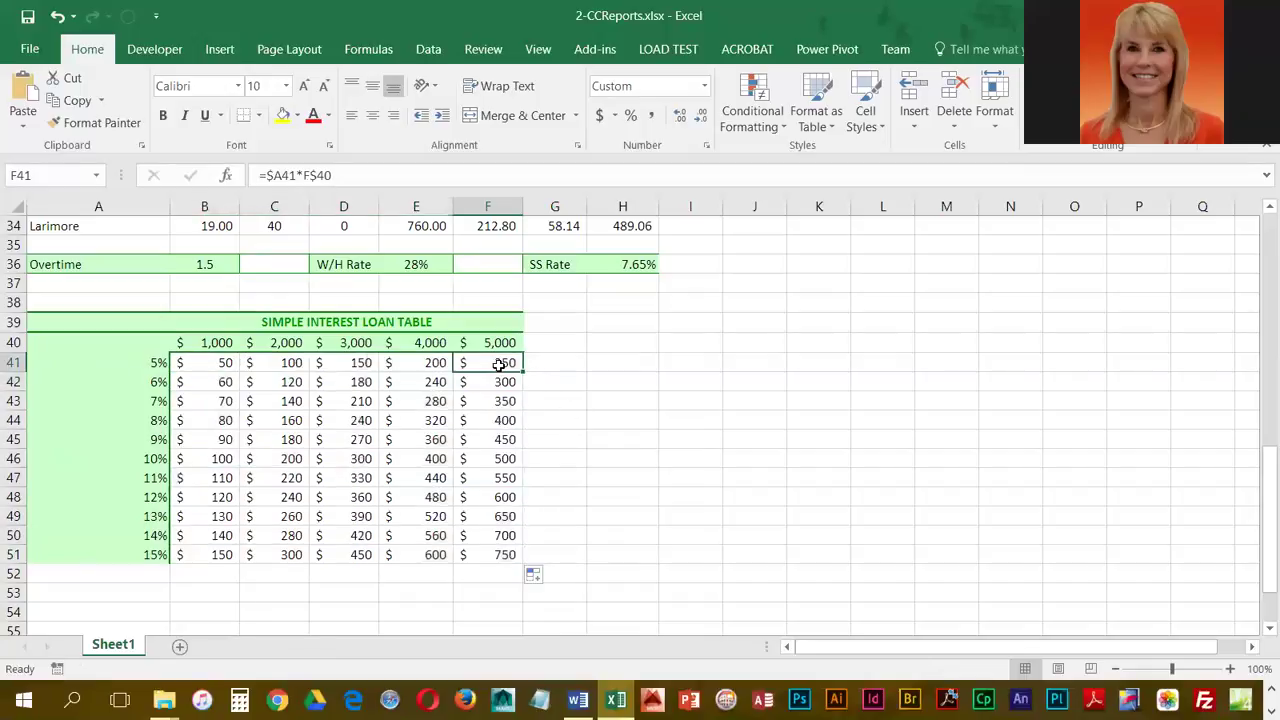
key("Down")
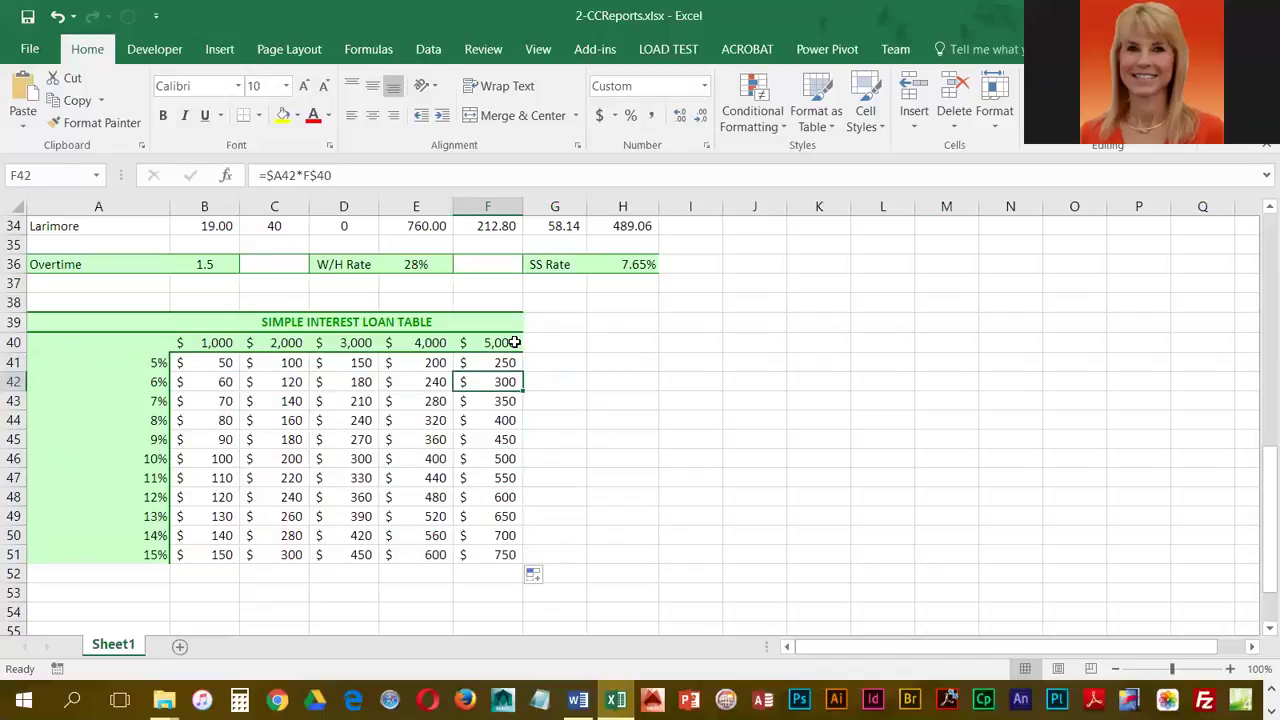
key("Down")
key("Down")
key("Down")
key("Down")
key("Down")
key("Down")
key("Down")
key("Down")
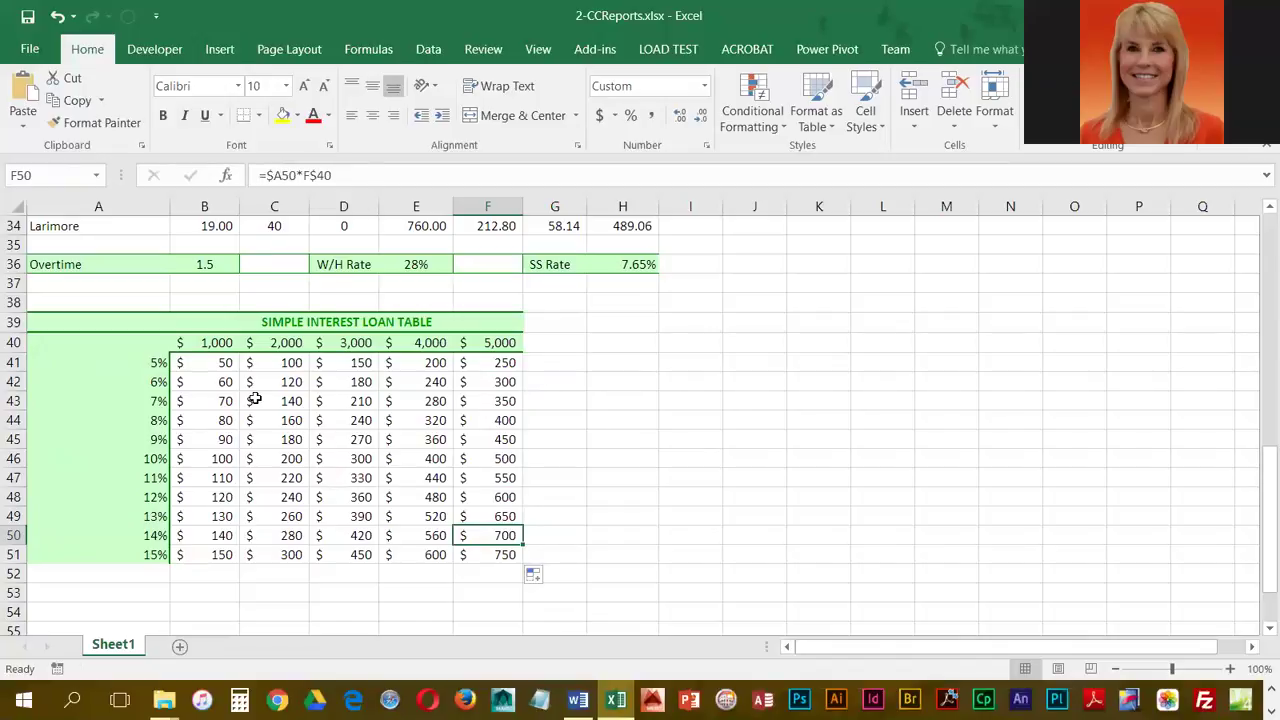
left_click(222, 365)
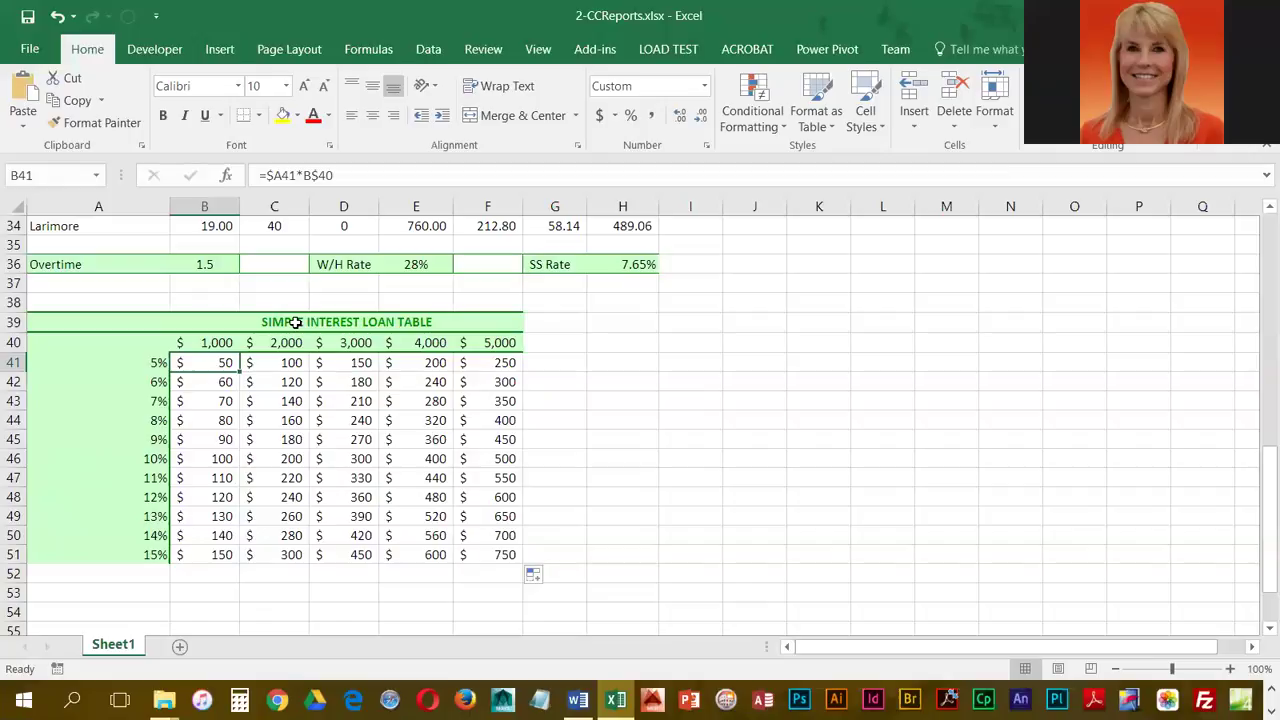
- Save the workbook
left_click(28, 16)
scroll(325, 374, "up", 8)
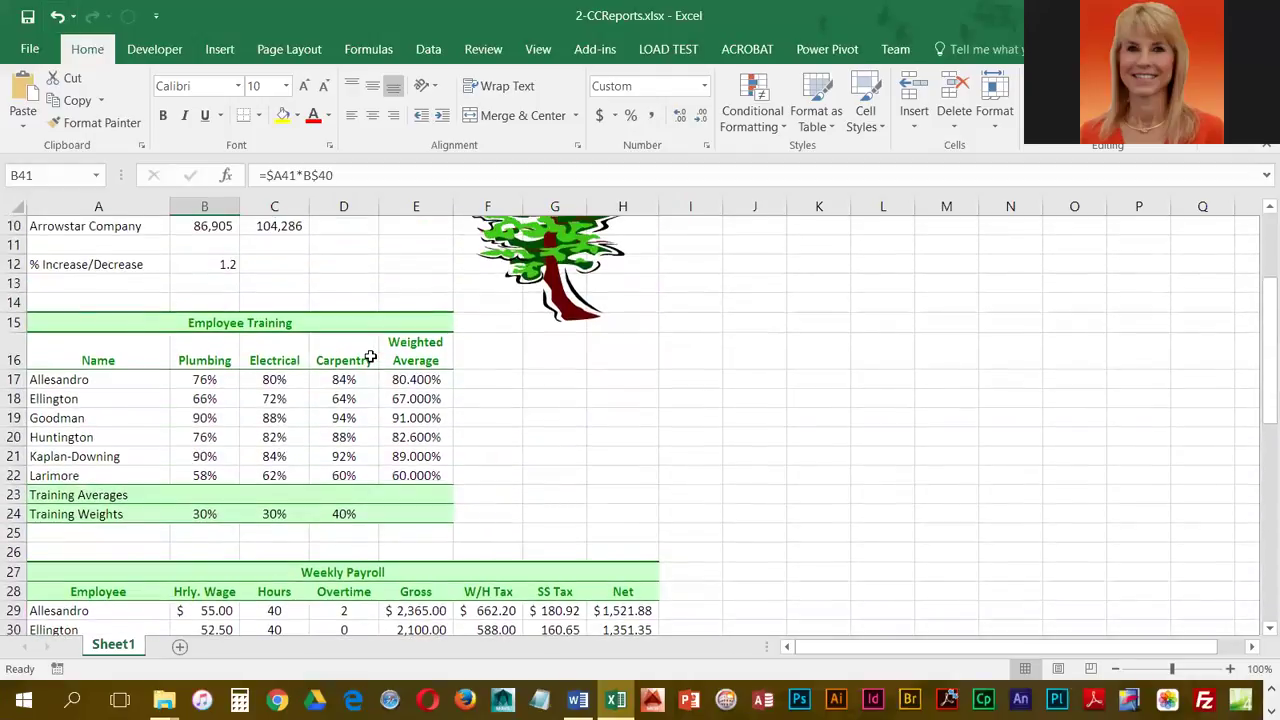